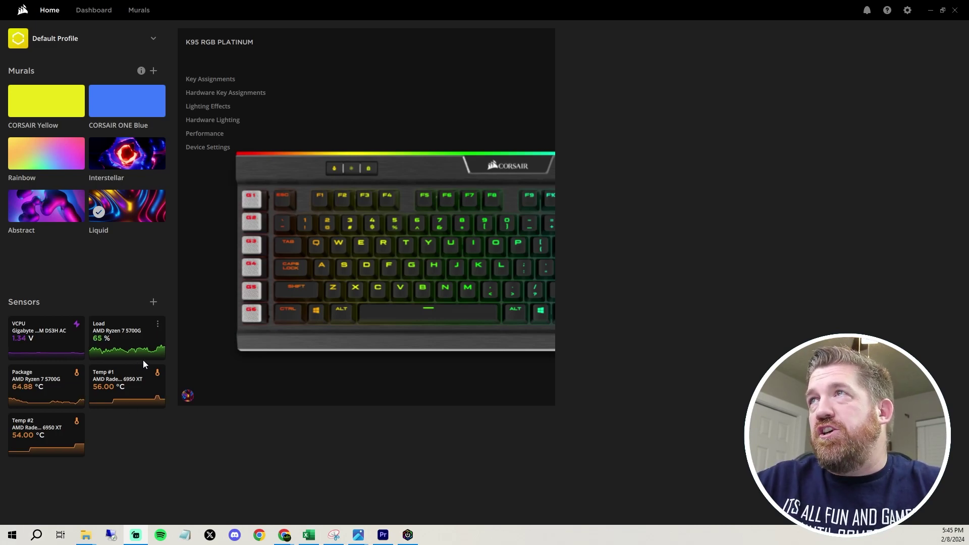
# Step: Make Interstellar the active mural and show the list of saved profiles
pyautogui.click(118, 156)
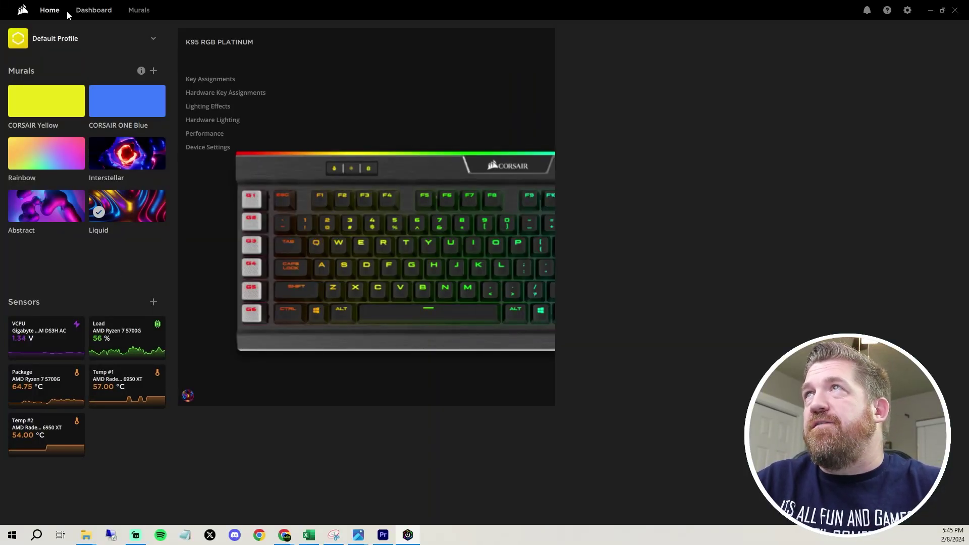
pyautogui.click(63, 38)
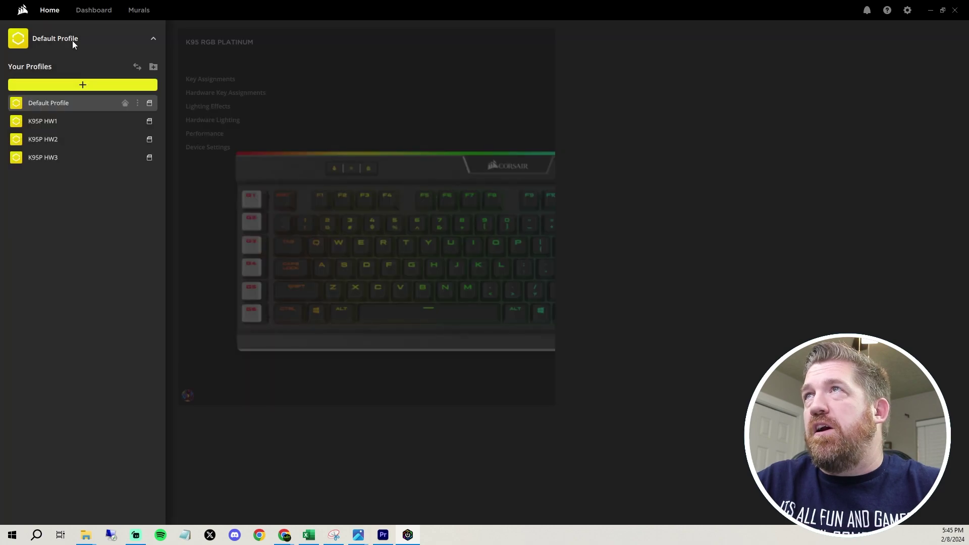
# Step: Create a new profile, Profile 5, with the purple icon and collapse the profile list
pyautogui.click(88, 88)
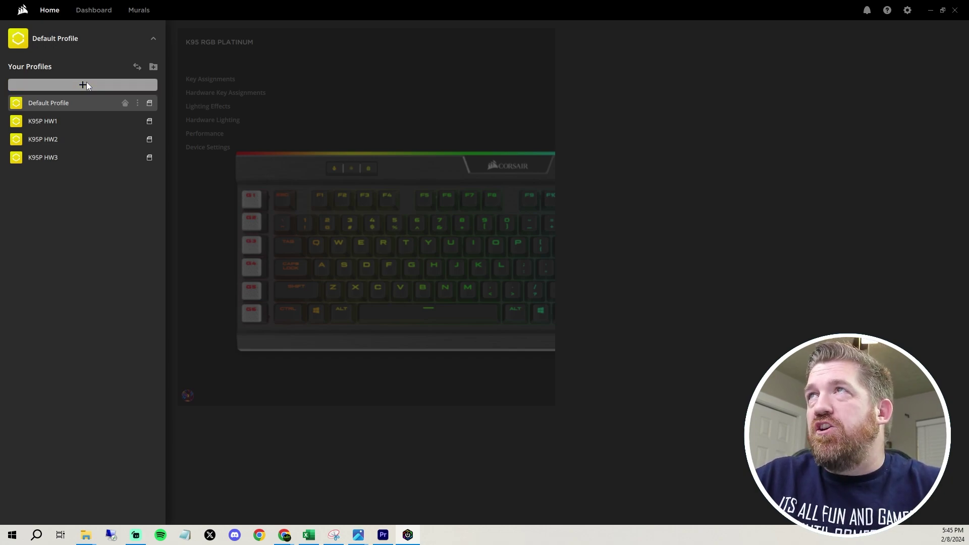
pyautogui.click(279, 162)
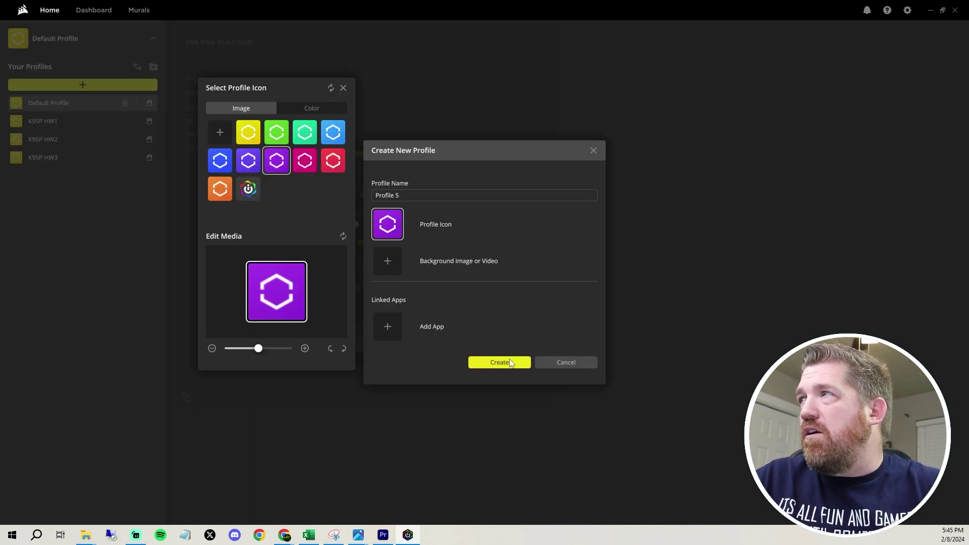
pyautogui.click(498, 381)
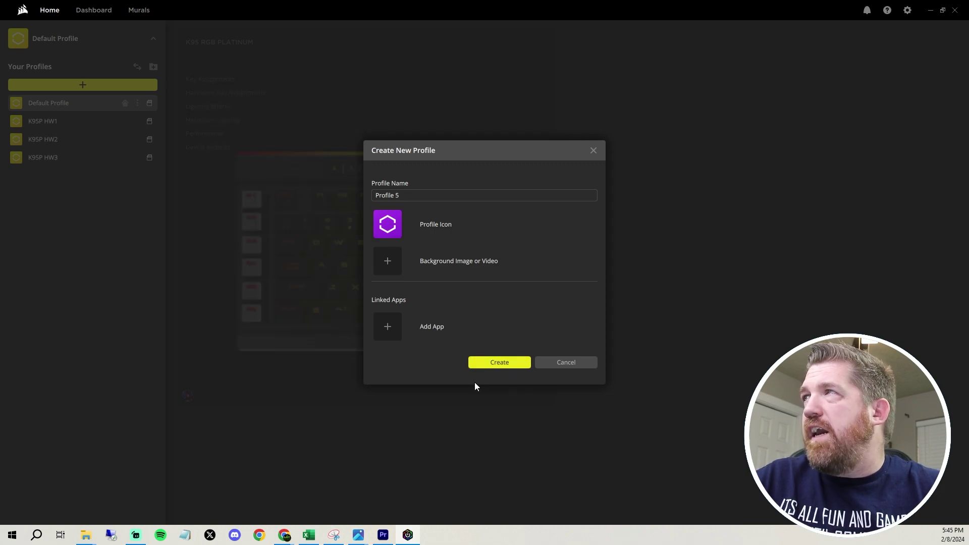
pyautogui.click(491, 366)
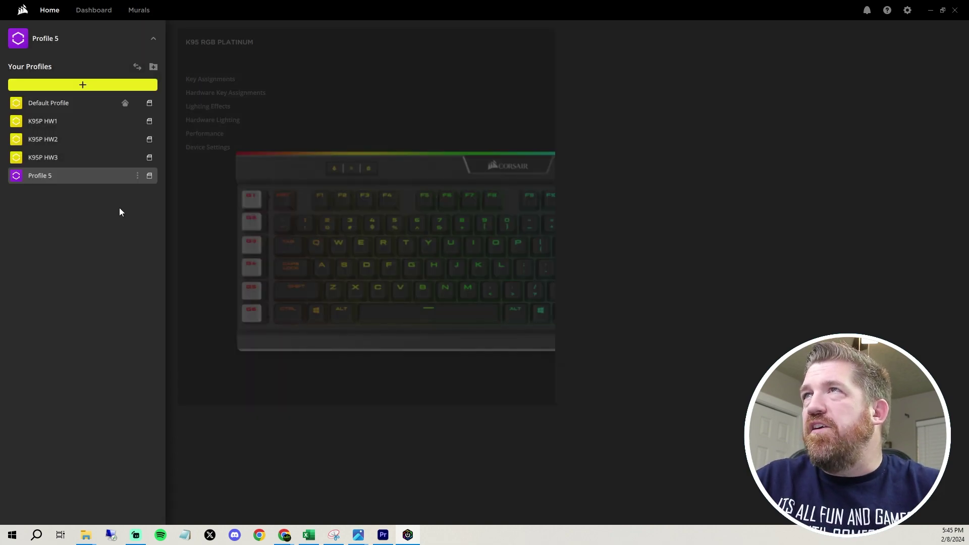
pyautogui.click(210, 81)
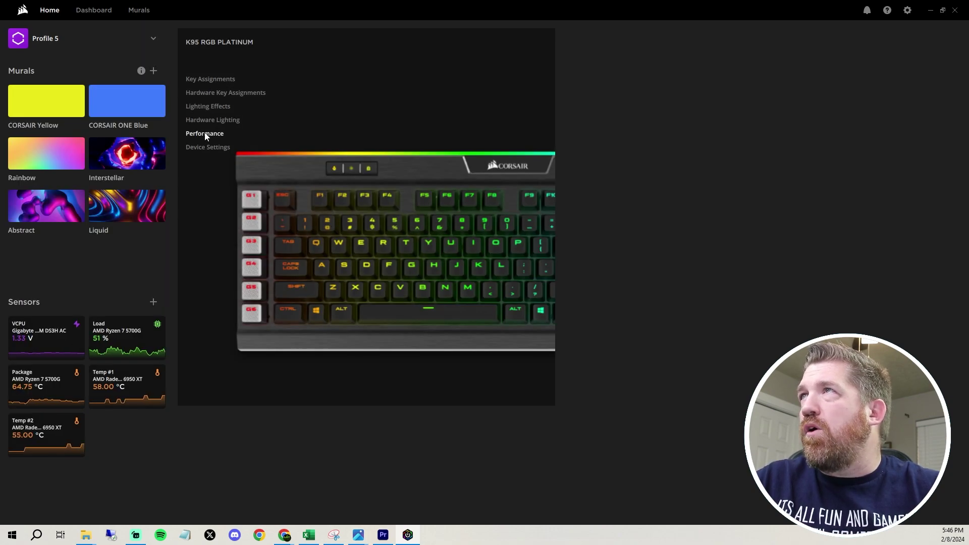
# Step: Add a Macro 1 hardware key assignment bound to the G2 key
pyautogui.click(206, 96)
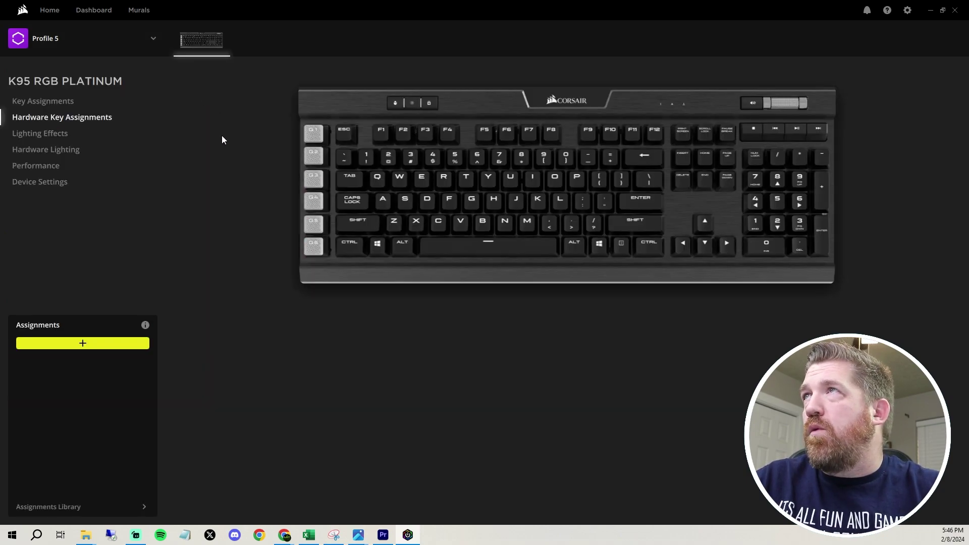
pyautogui.click(80, 343)
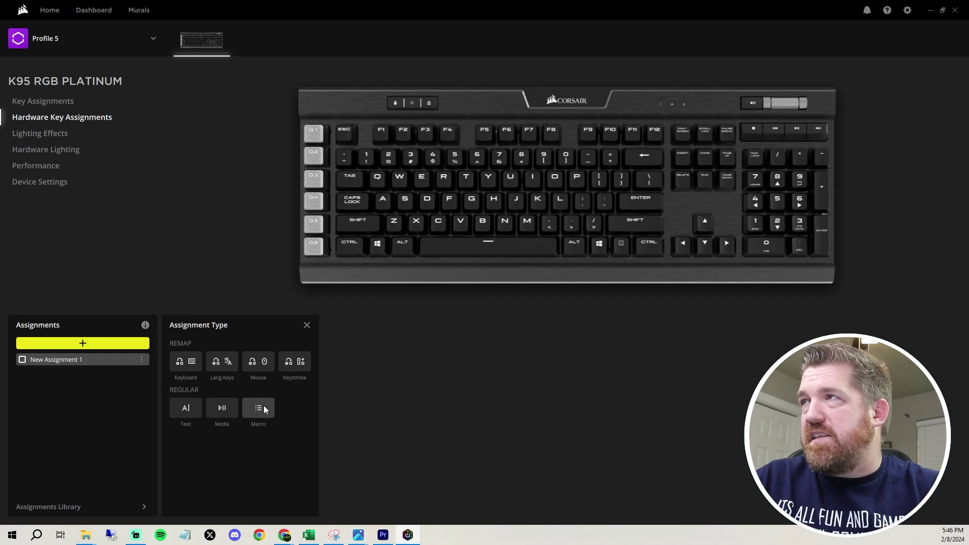
pyautogui.click(262, 408)
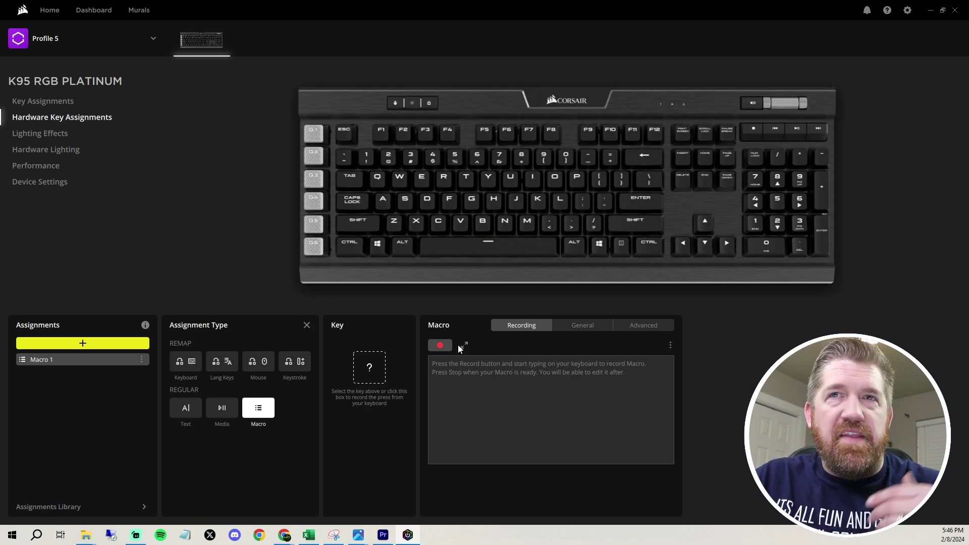
pyautogui.click(314, 133)
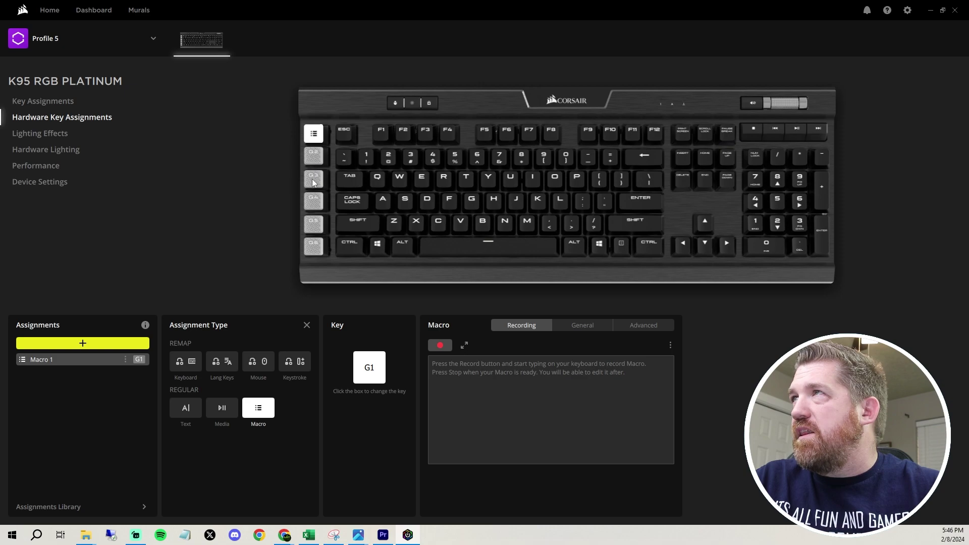
pyautogui.click(313, 162)
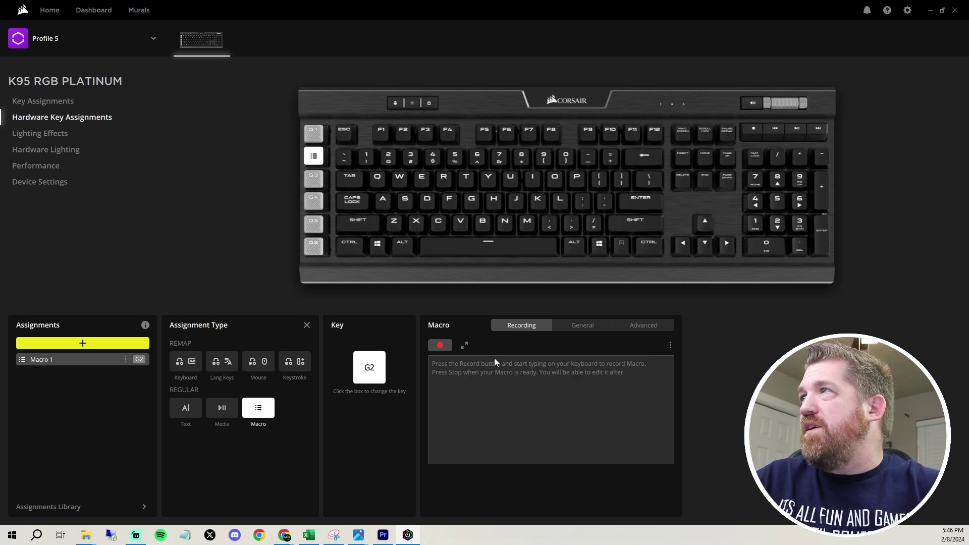
pyautogui.click(306, 325)
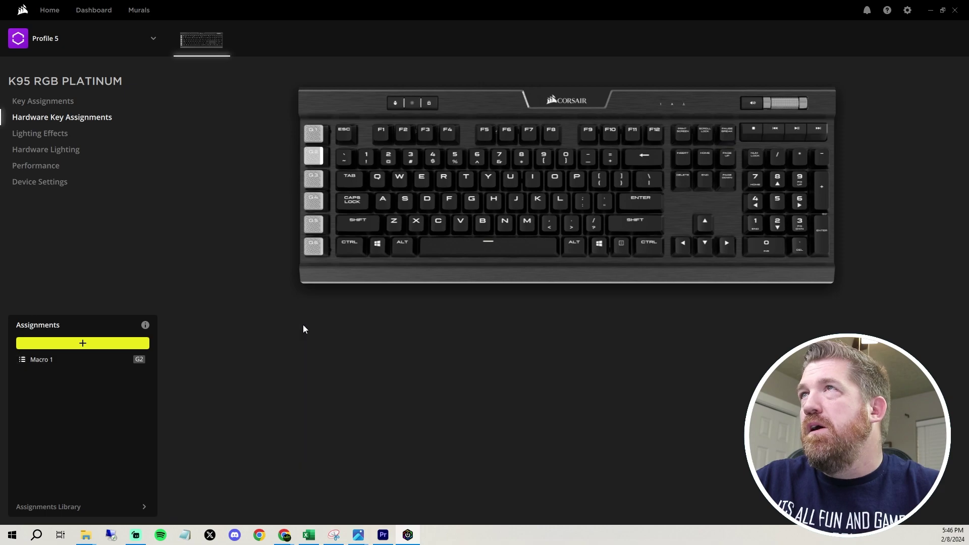
# Step: Add a Static Color lighting layer set to blue (0012ff) across all keys
pyautogui.click(43, 135)
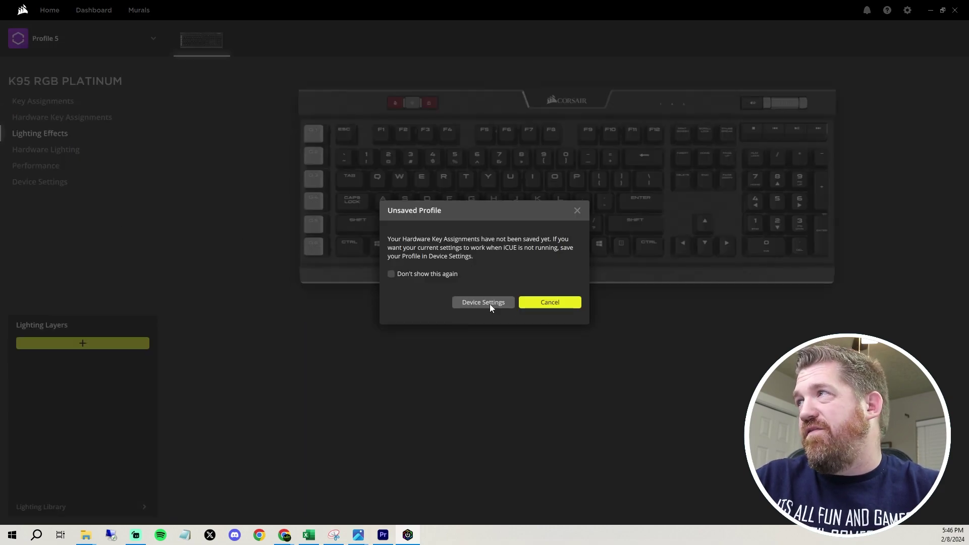
pyautogui.click(198, 228)
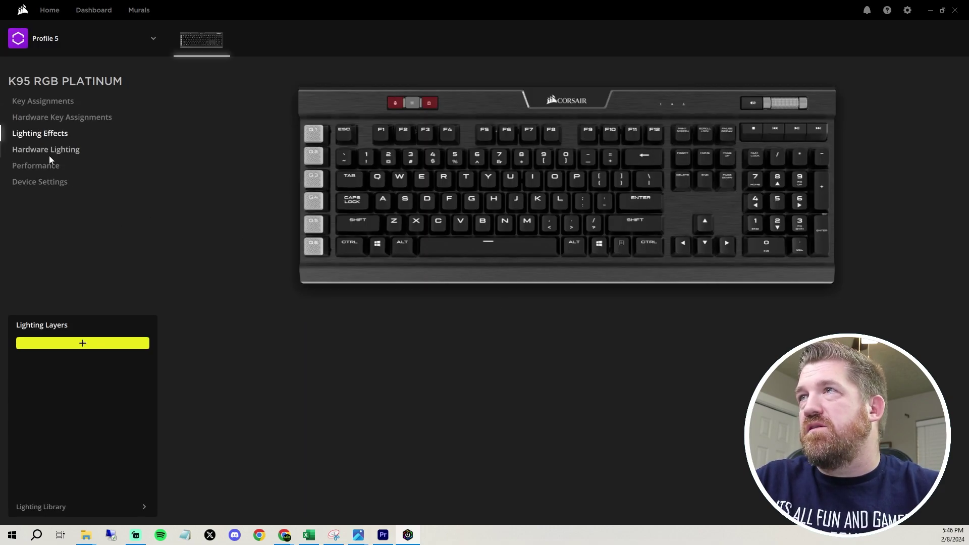
pyautogui.click(92, 348)
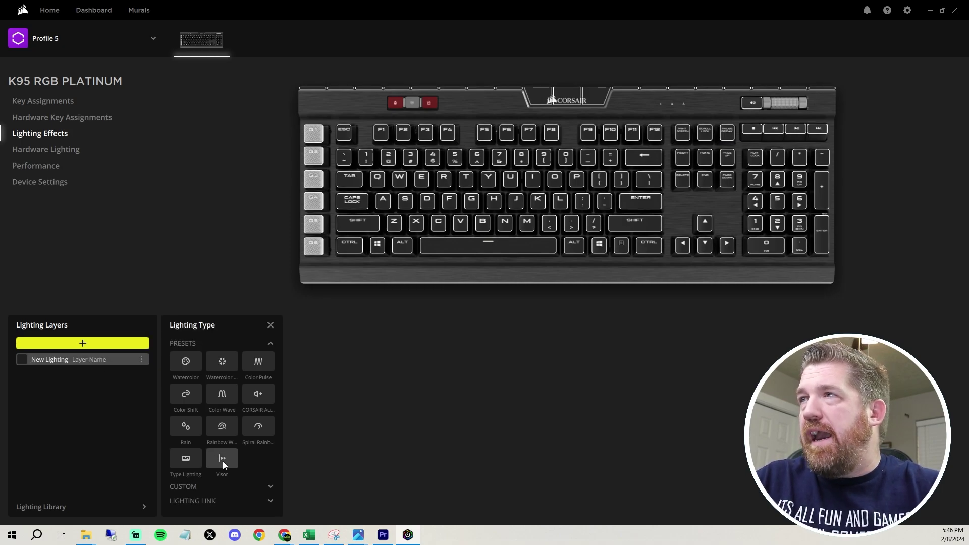
pyautogui.click(207, 485)
pyautogui.scroll(-2, 202, 462)
pyautogui.click(191, 477)
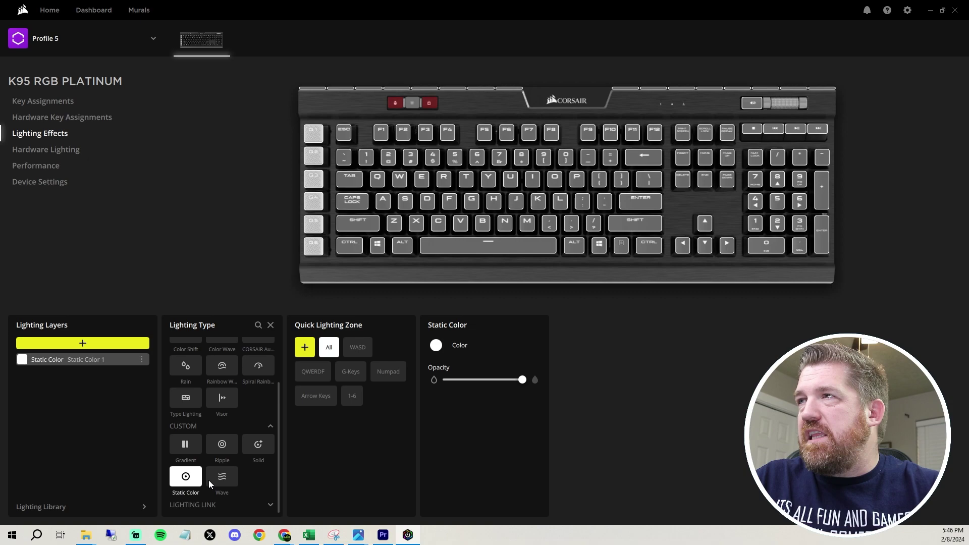
pyautogui.click(436, 347)
pyautogui.moveTo(523, 314); pyautogui.dragTo(551, 341)
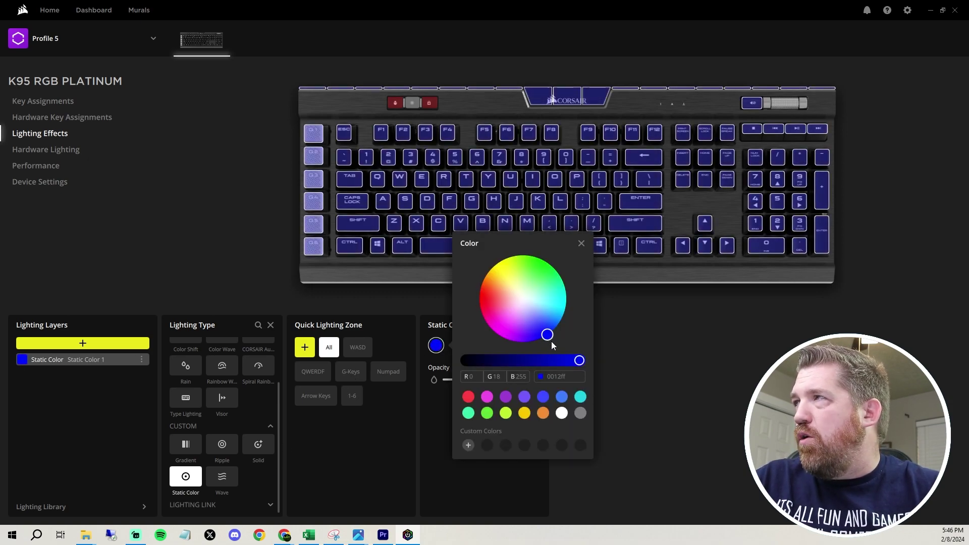
pyautogui.click(613, 395)
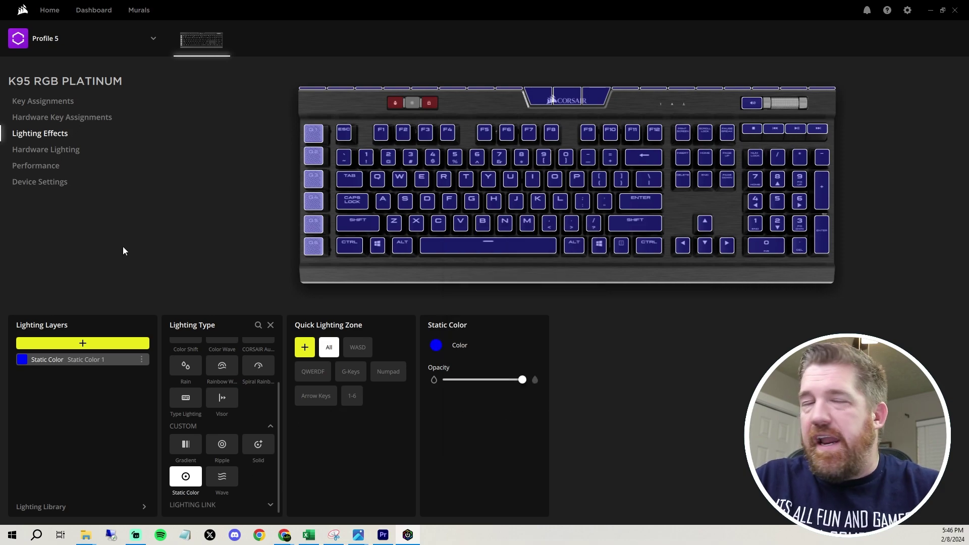
# Step: Add a Type Lighting layer with alternating green and white ripple colours
pyautogui.click(82, 344)
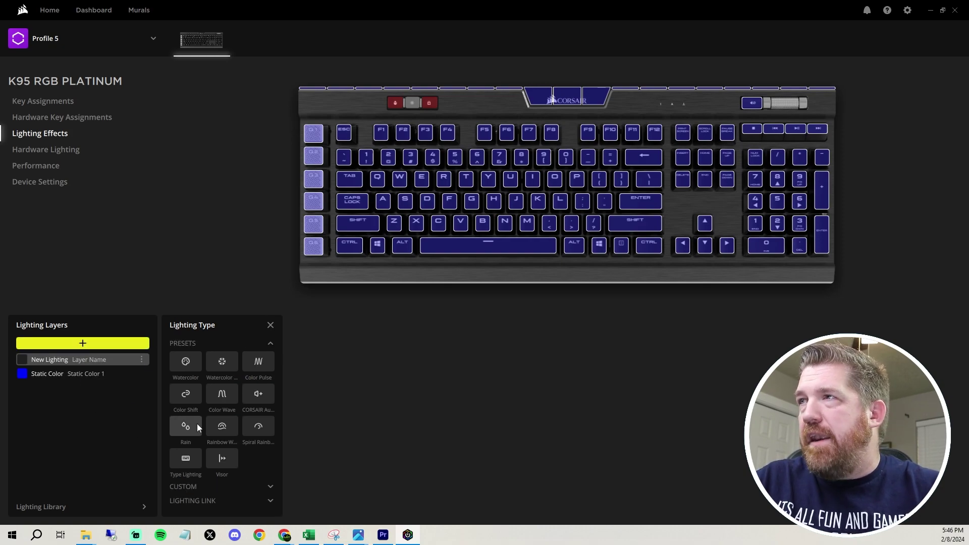
pyautogui.click(188, 460)
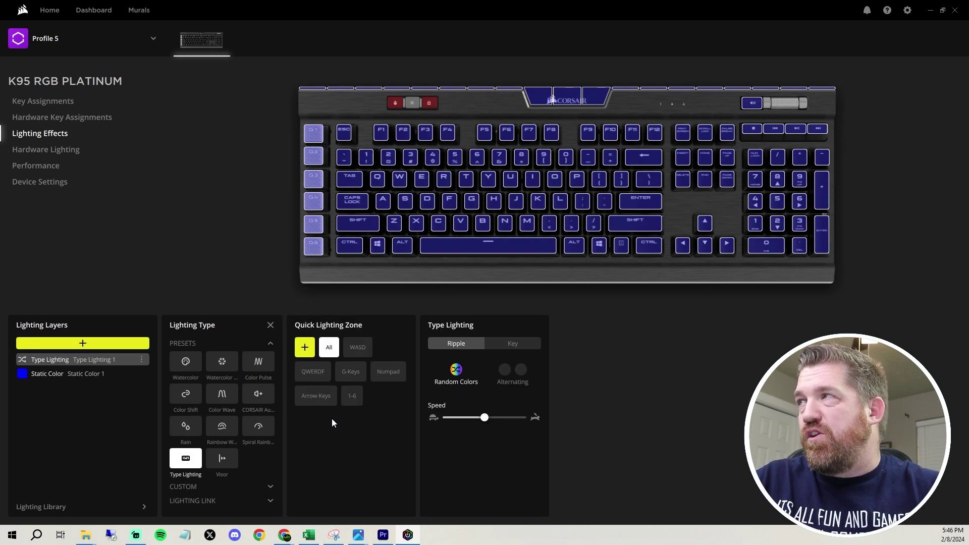
pyautogui.click(505, 369)
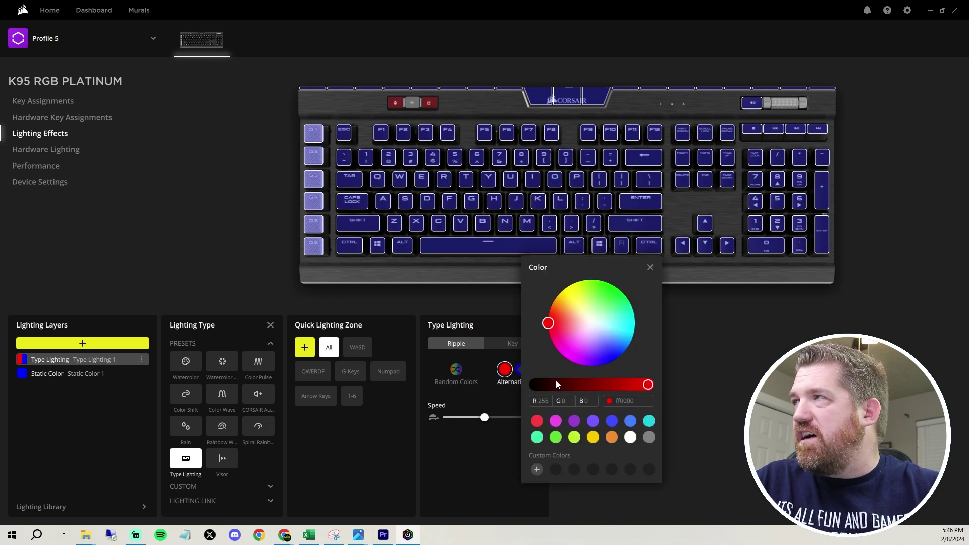
pyautogui.moveTo(583, 297); pyautogui.dragTo(612, 283)
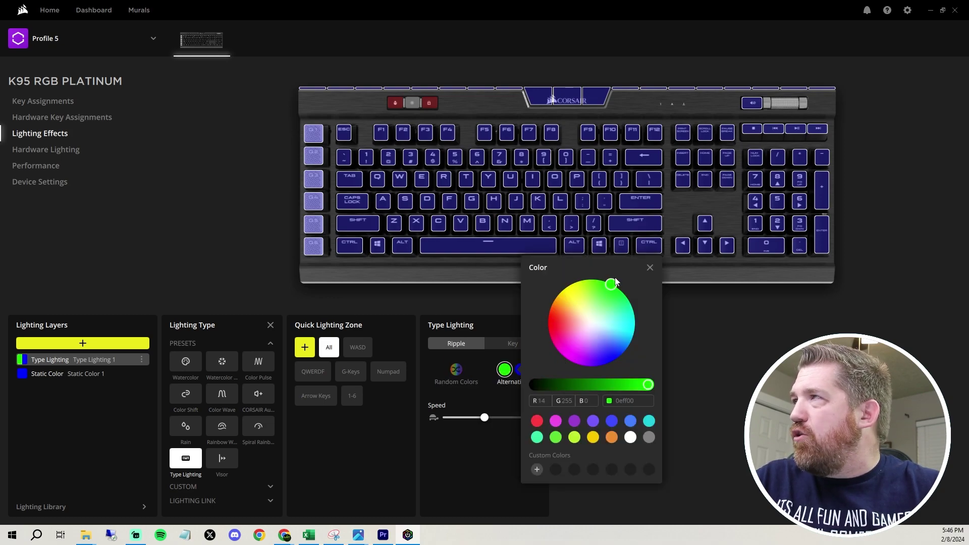
pyautogui.click(692, 358)
pyautogui.click(523, 372)
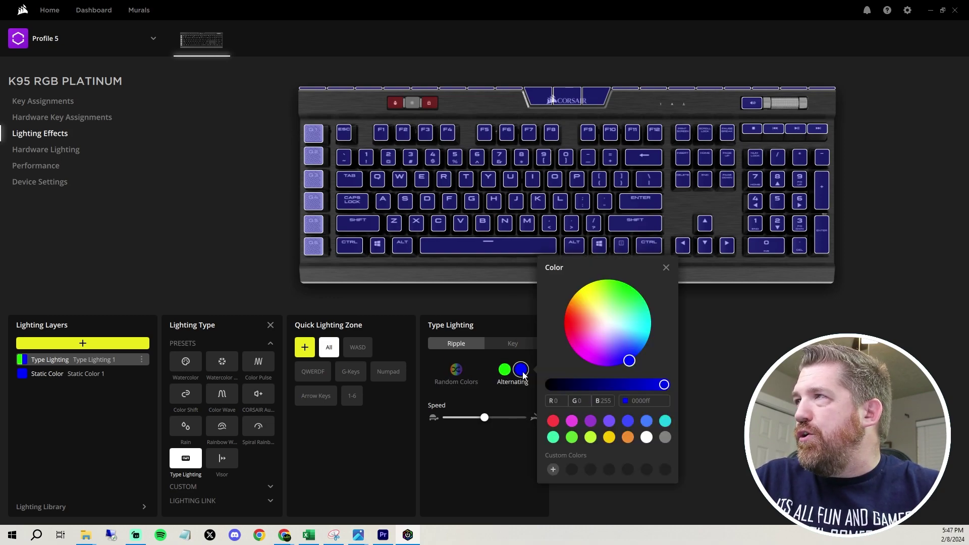
pyautogui.click(647, 438)
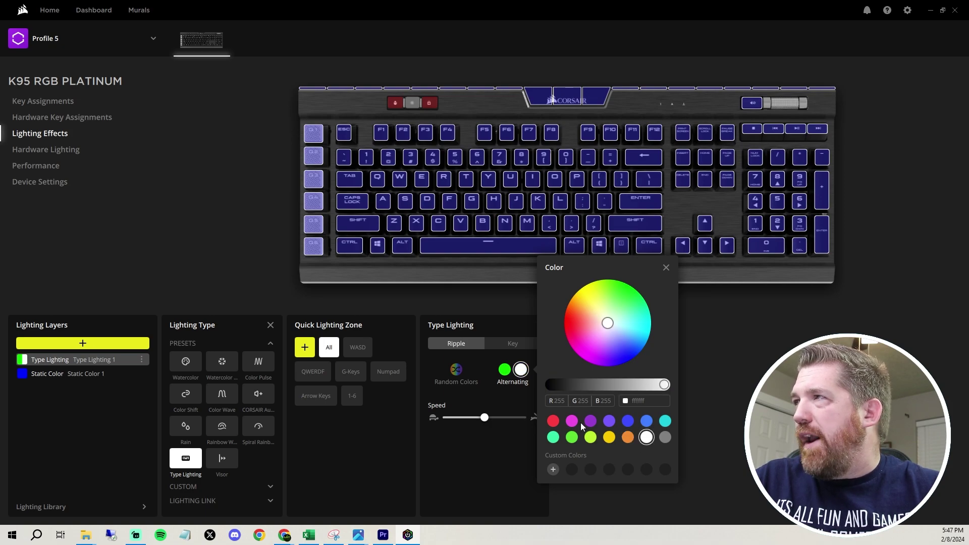
pyautogui.click(713, 380)
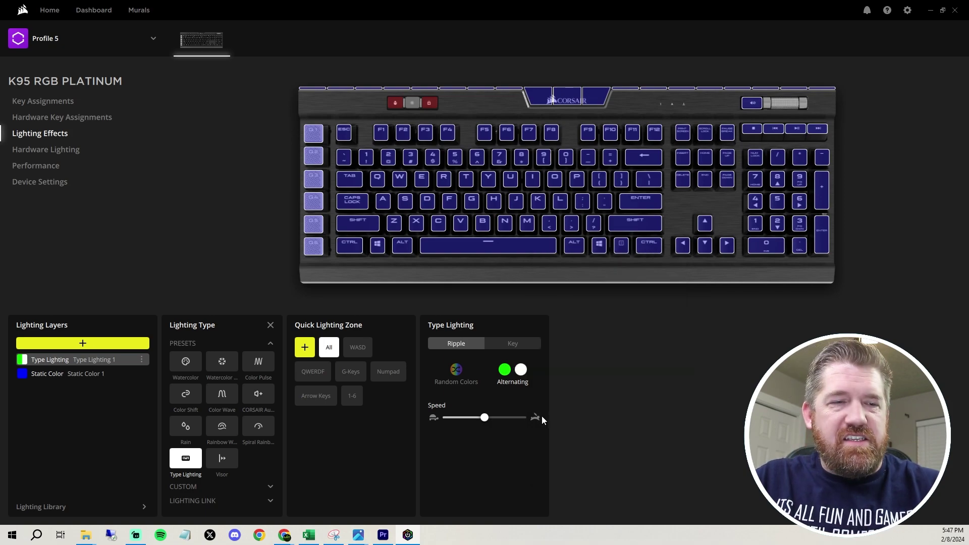
# Step: Test the green and white ripple by pressing d, j and space
pyautogui.press('d')
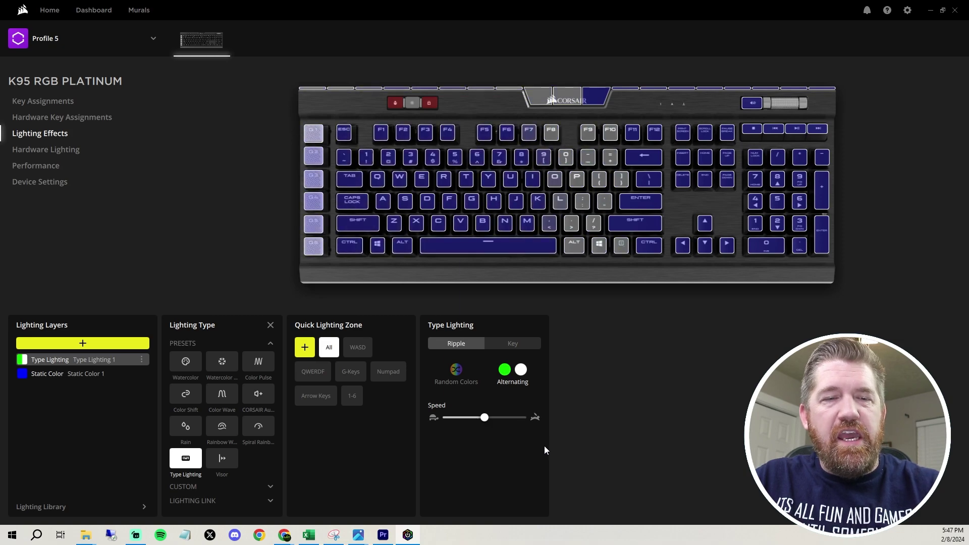
pyautogui.press('j')
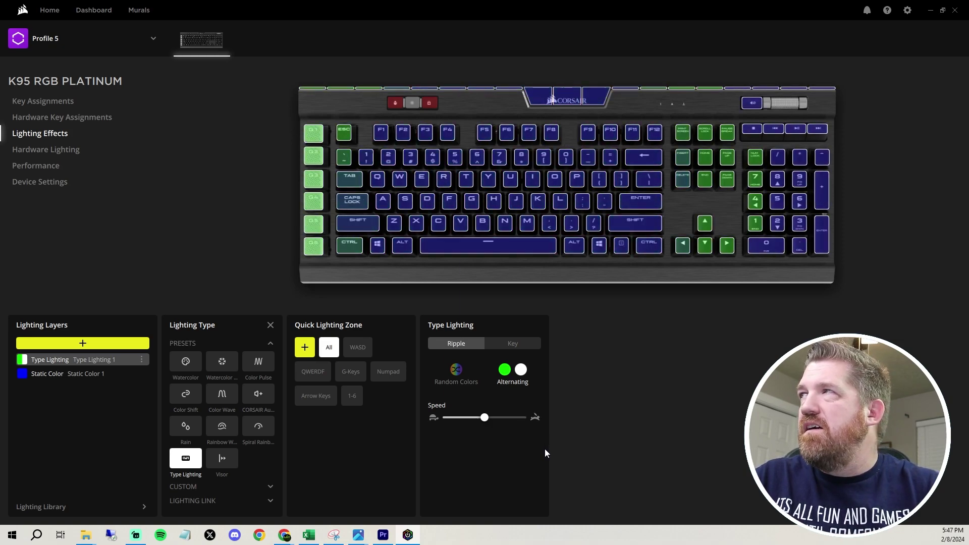
pyautogui.press('space')
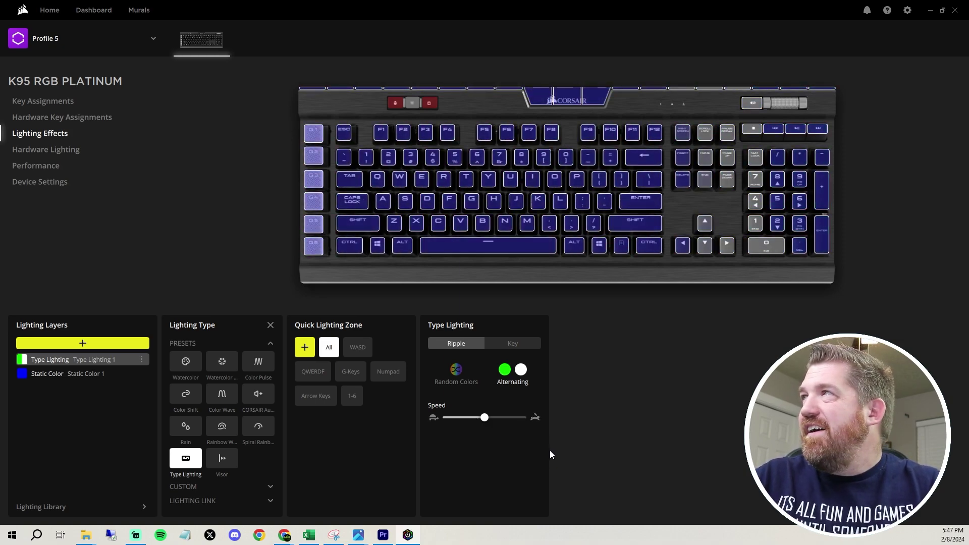